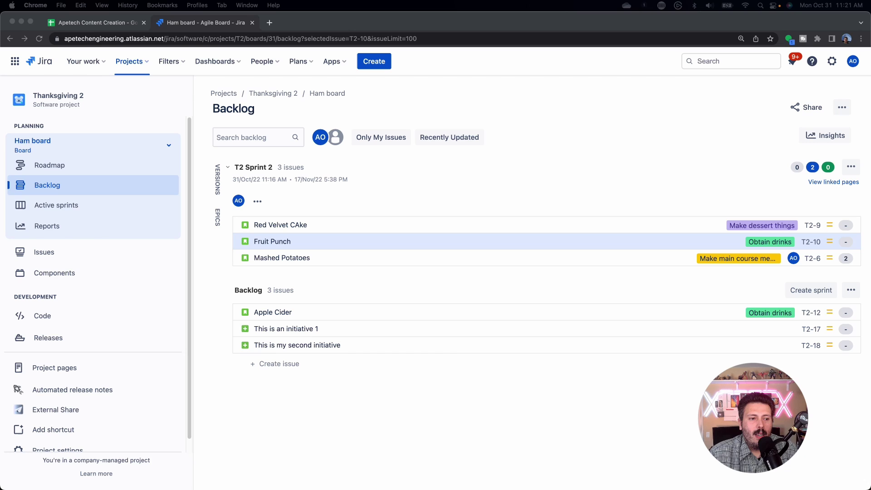
On the T2 Sprint 2 board, move Red Velvet CAke to Done and Fruit Punch to In Progress; Blocked is refused and its error dismissed.
click(94, 219)
click(76, 208)
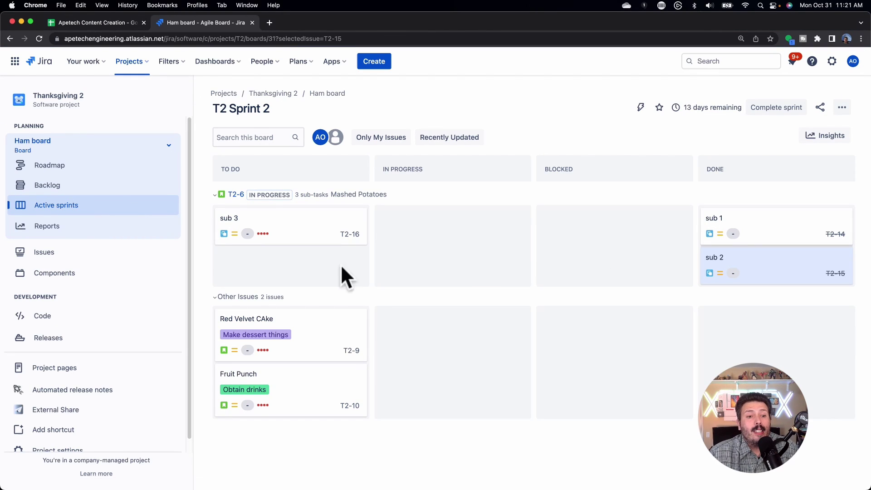
drag(304, 330, 764, 328)
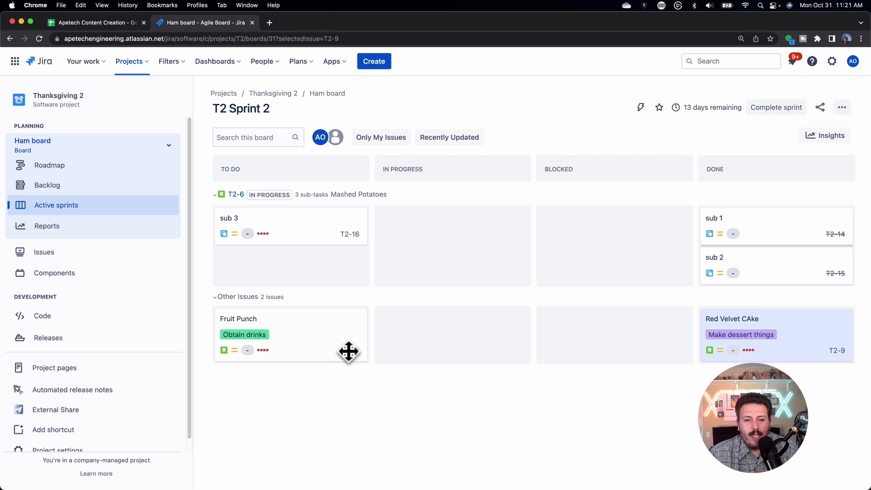
drag(315, 346, 453, 342)
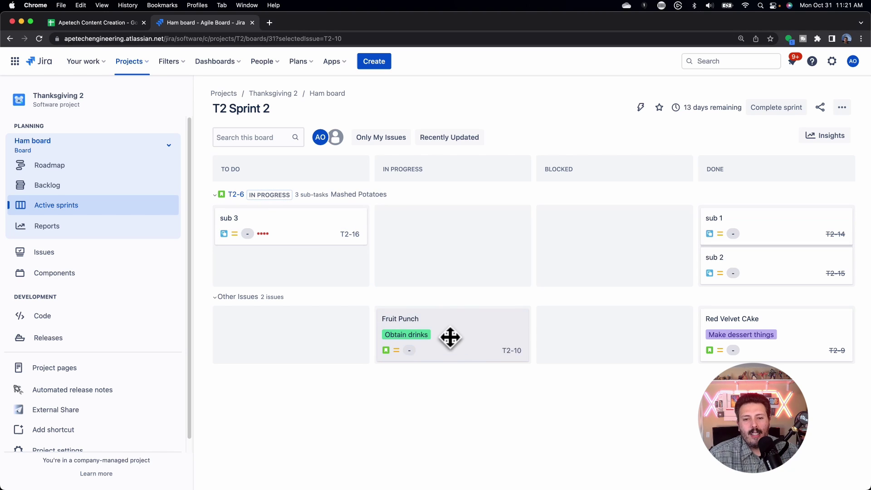
drag(451, 337, 599, 346)
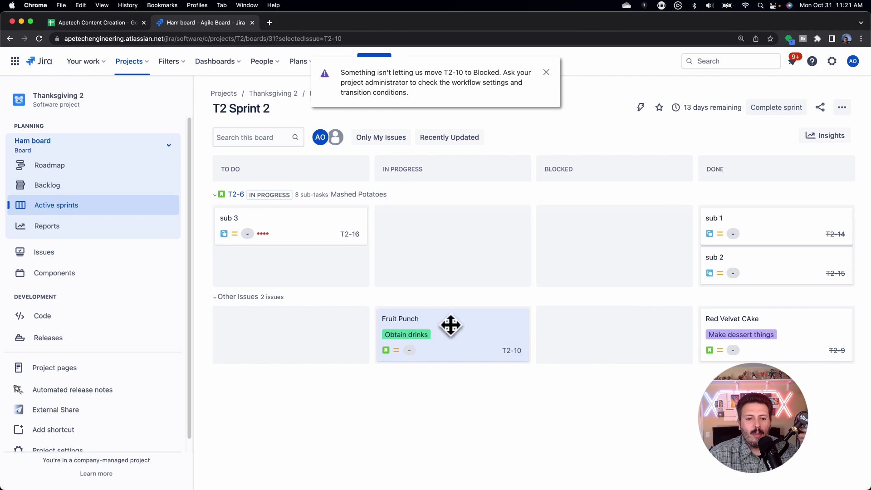
click(546, 72)
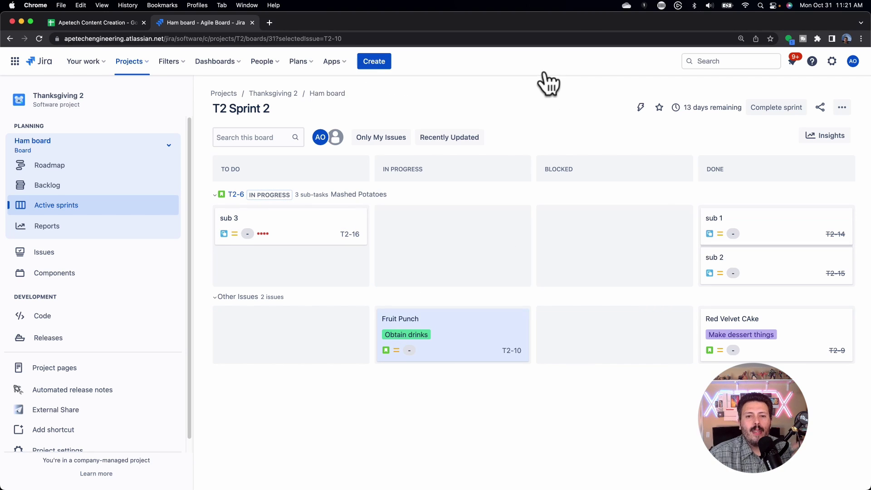
click(793, 111)
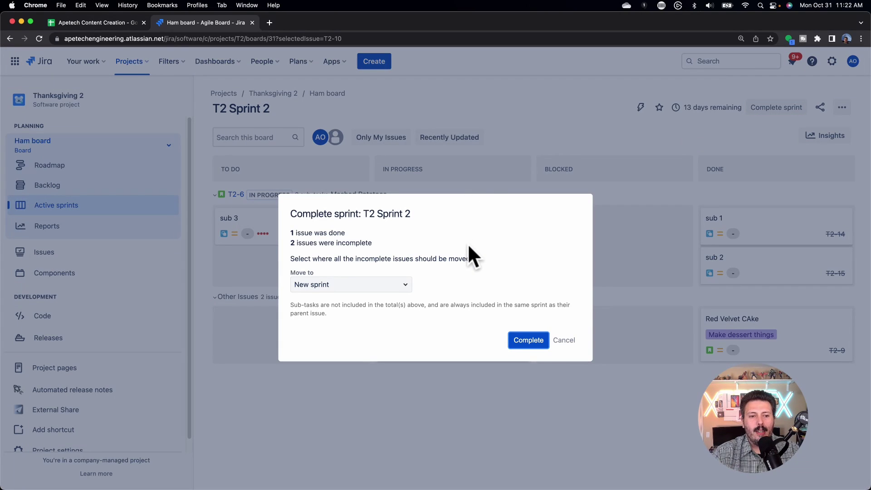
click(405, 285)
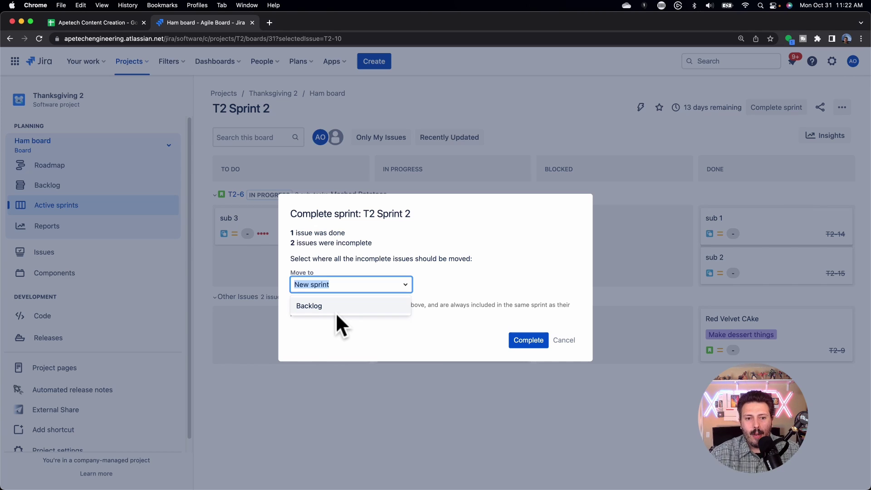
click(564, 340)
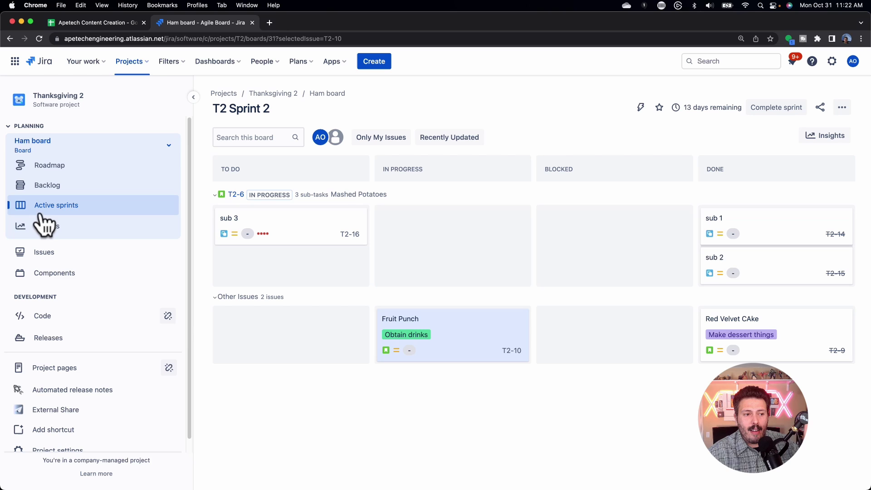
Go back to the Backlog and open Mashed Potatoes to see its three subtasks at 66%.
click(40, 186)
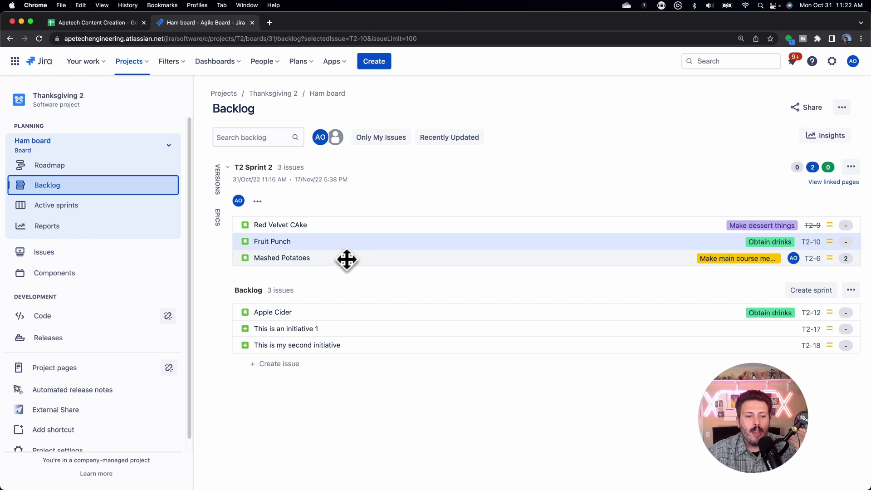
click(346, 259)
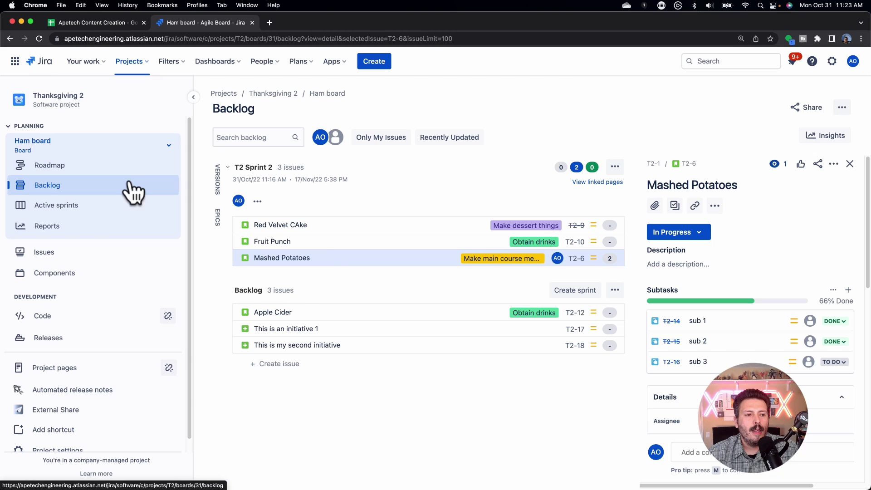
Split T2-6 into 'Mashed Potatoes Preperation' in the sprint and 'Mashed Potatoes Cooking' sent to Backlog.
right_click(361, 262)
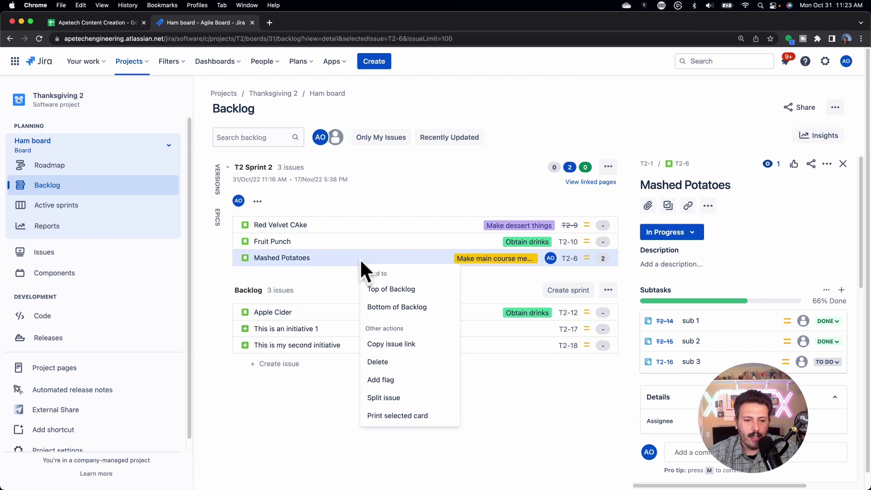
click(381, 402)
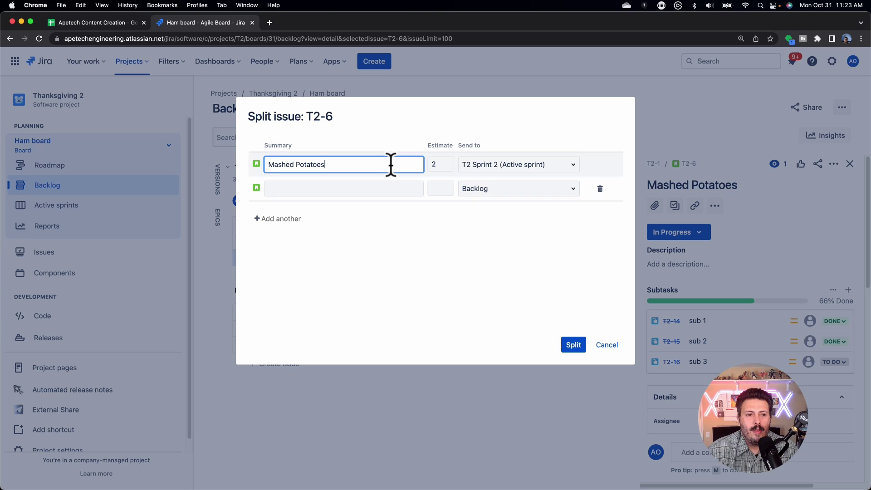
text(Preperation)
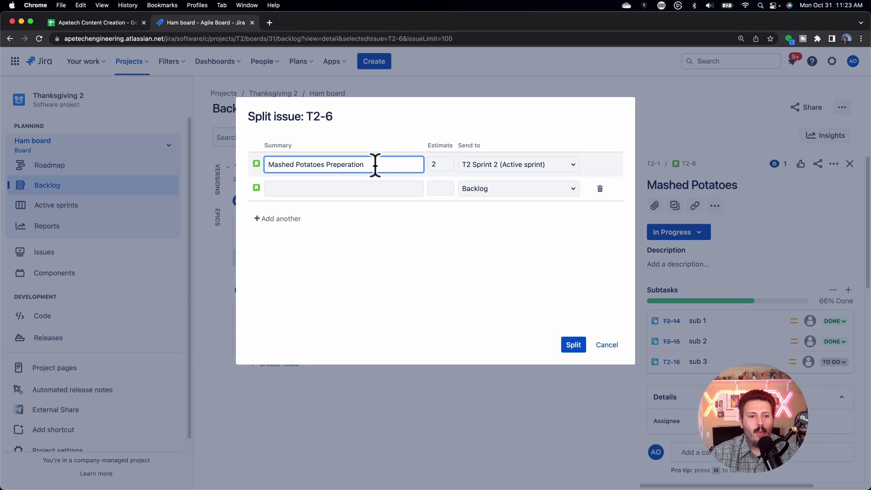
click(306, 188)
text(Mashed Potatoes Cooking)
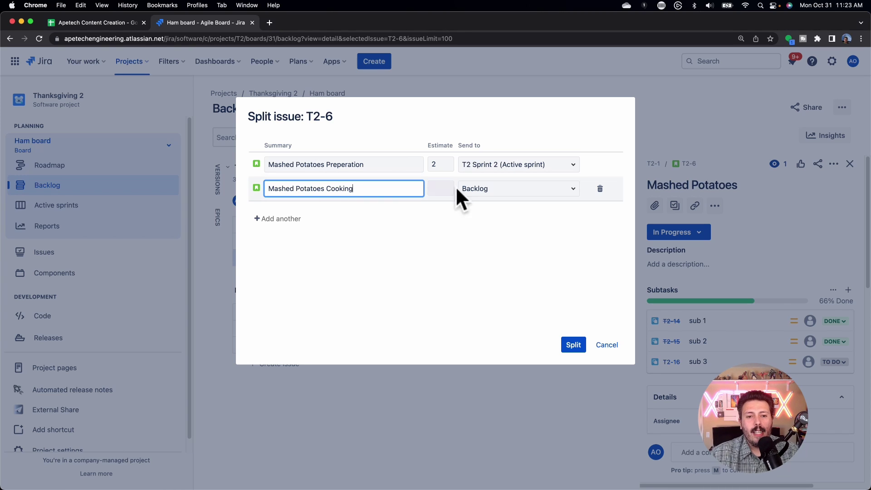
click(516, 189)
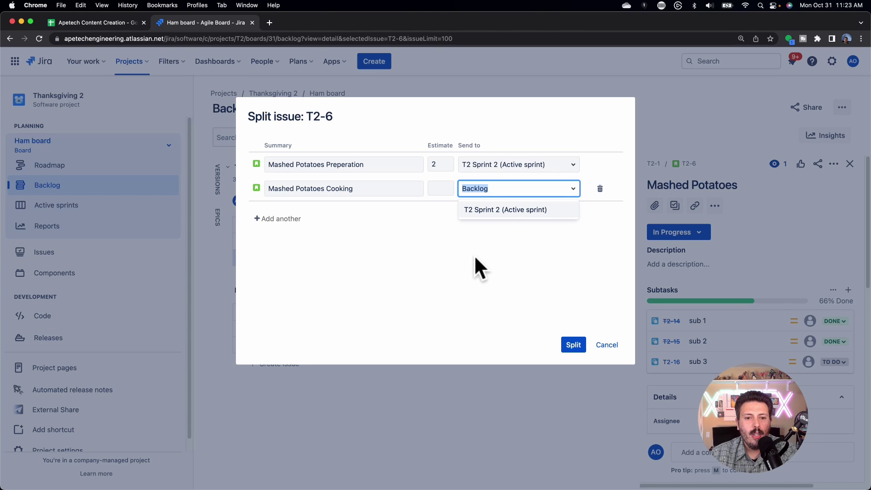
click(365, 242)
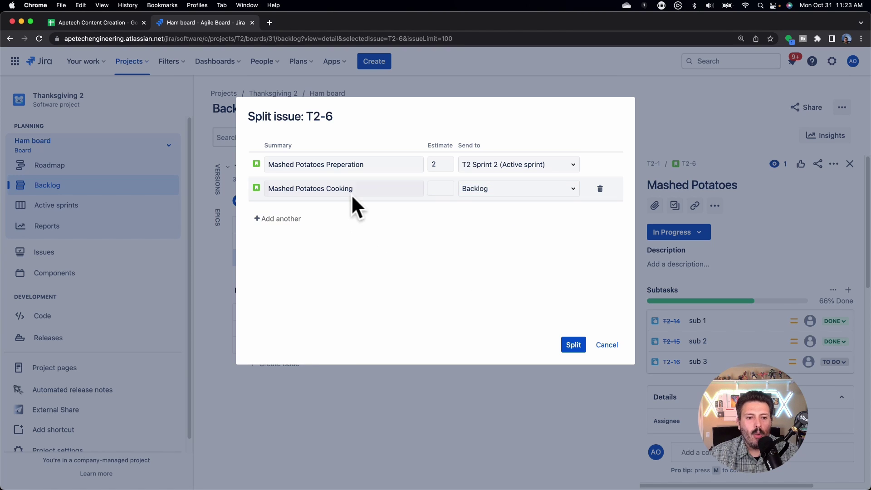
Add a third split part, 'Mashed Potatoes Serving', and give Cooking and Serving estimates of 1.
click(295, 219)
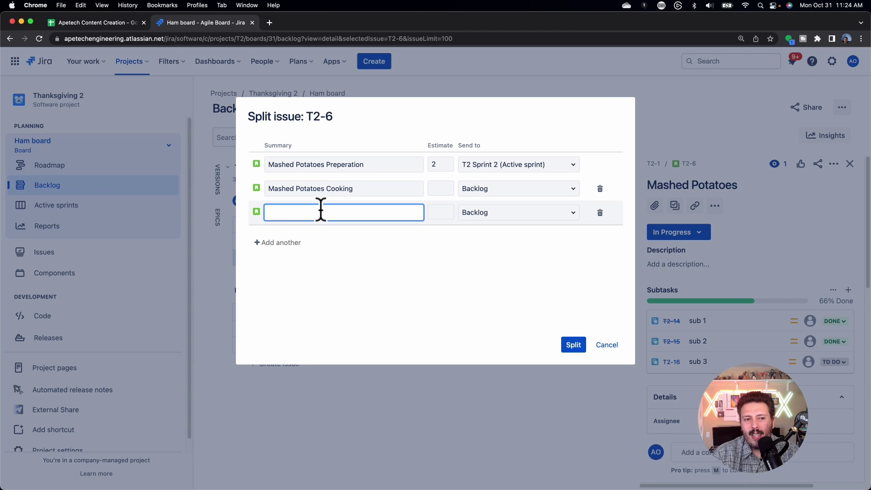
text(M)
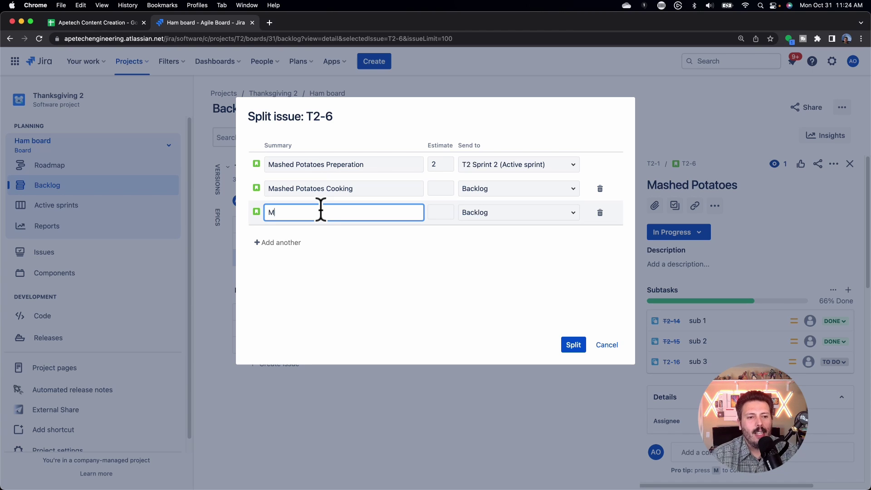
text(ashed Potatoes Serving)
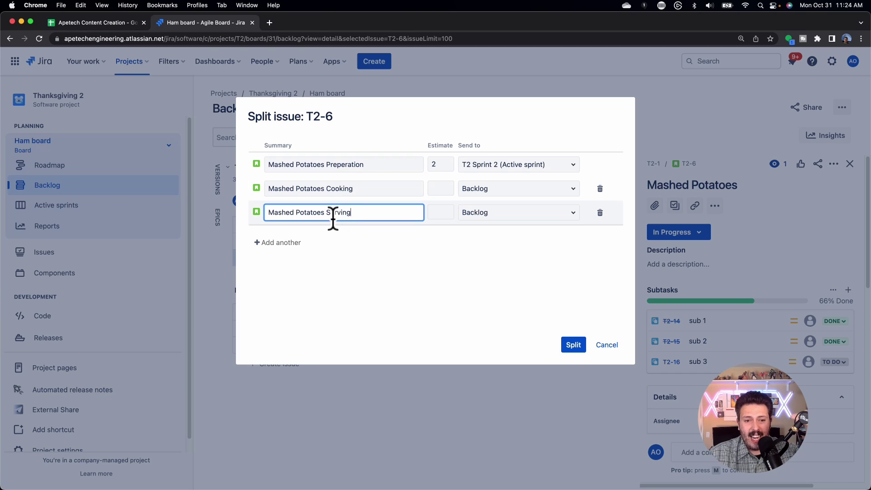
click(440, 189)
text(1)
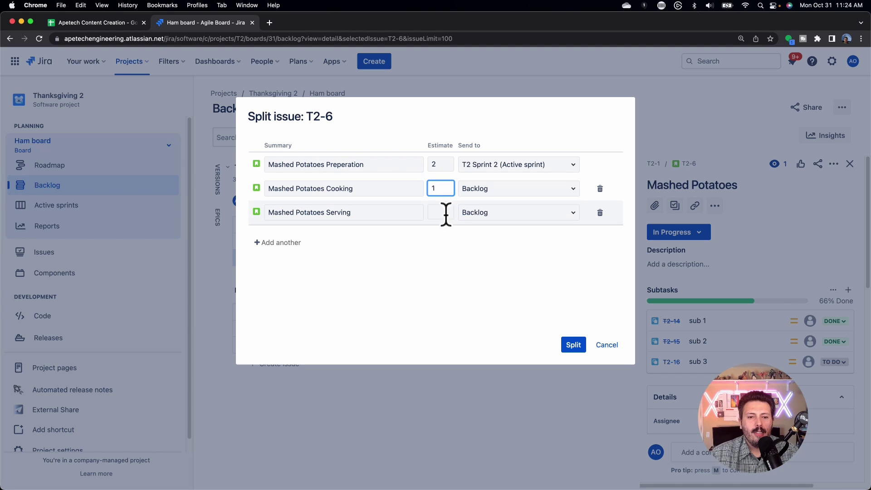
click(437, 211)
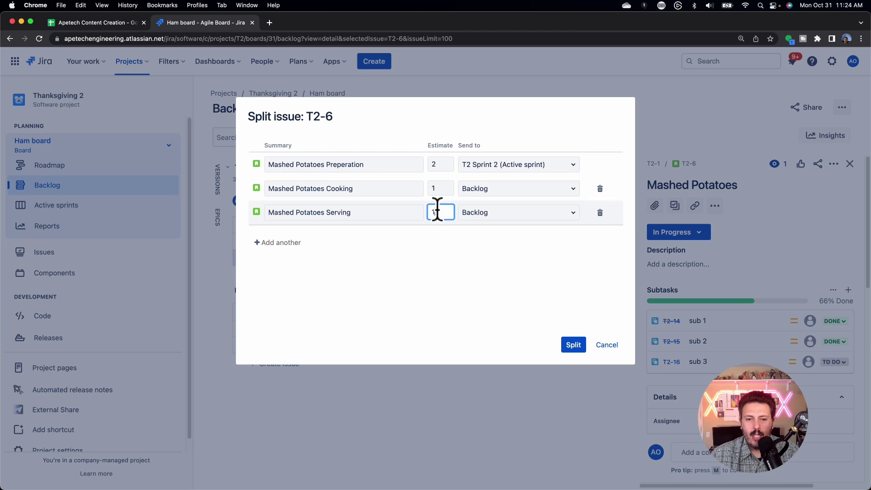
click(442, 247)
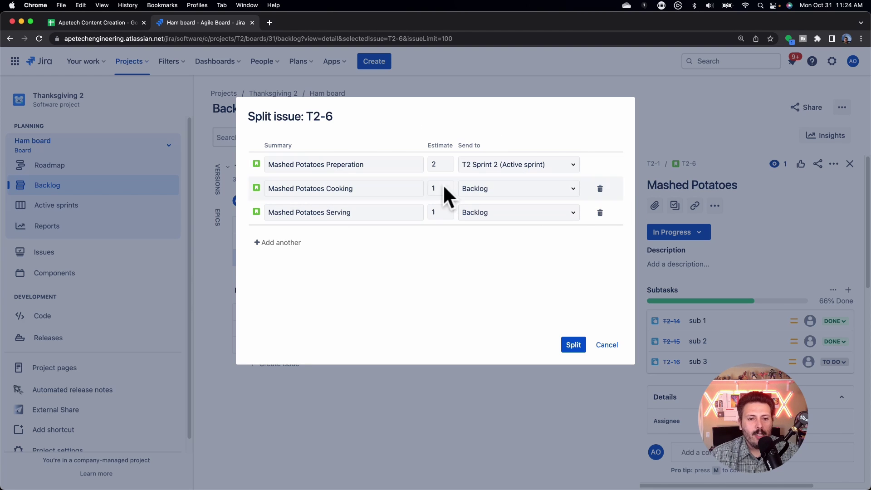
Lower Preperation's estimate from 2 to 1 and submit the three-way split.
drag(443, 165, 416, 161)
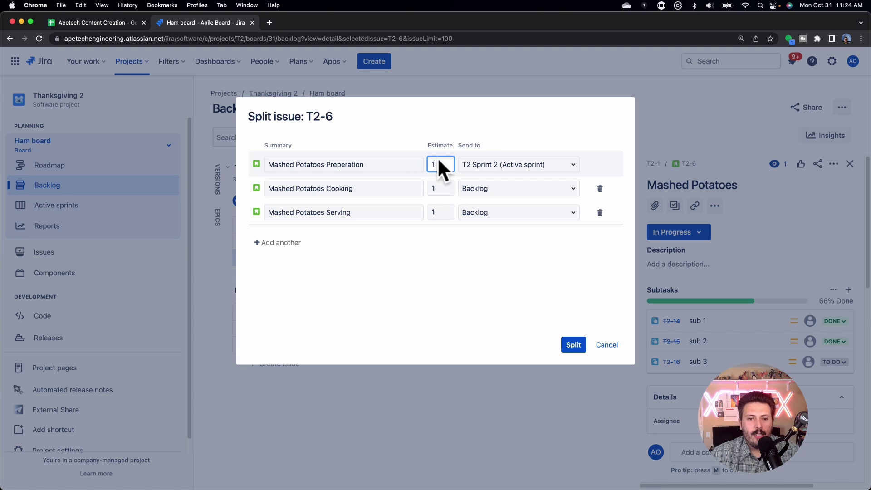
click(460, 249)
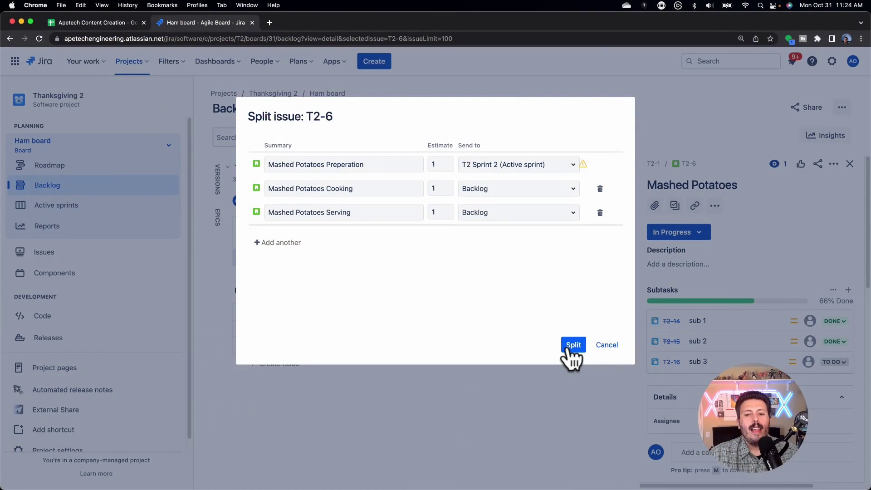
click(568, 347)
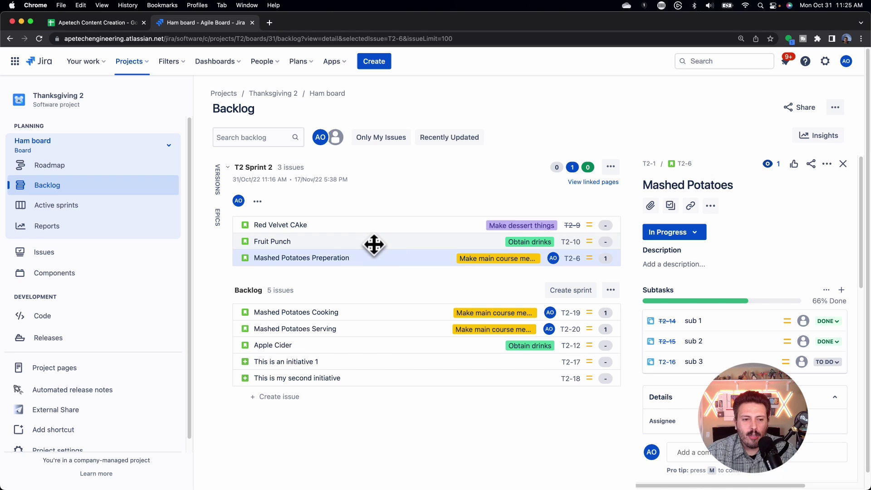
Open the Fruit Punch (T2-10) issue details from the sprint.
click(336, 244)
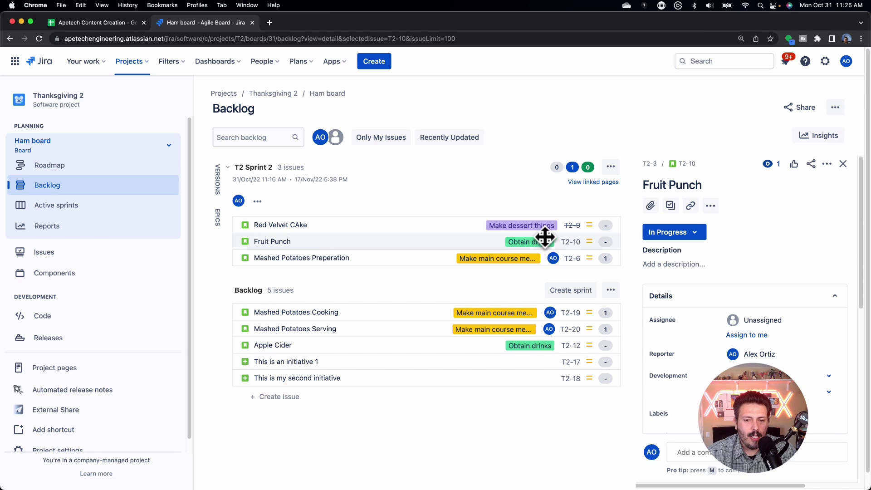
Start splitting Fruit Punch into 'Fruit Punch Purchase' and 'Fruit Punch Serve'.
right_click(434, 244)
click(463, 376)
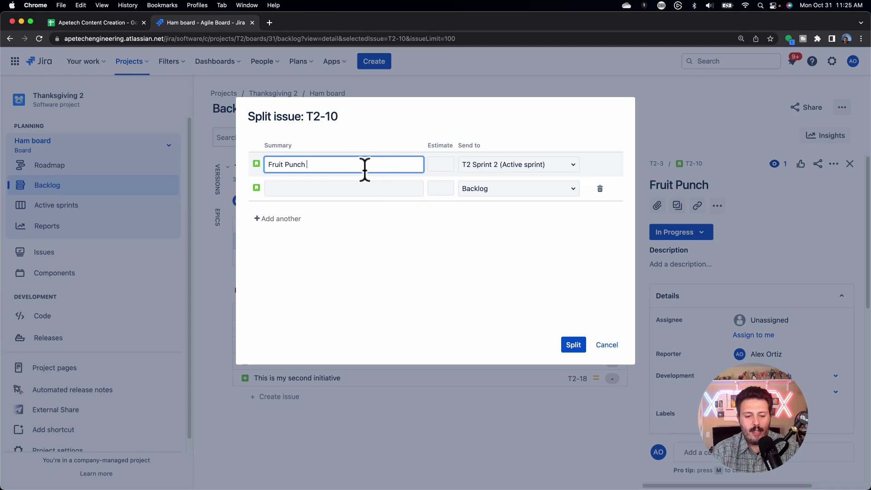
text(Purchase)
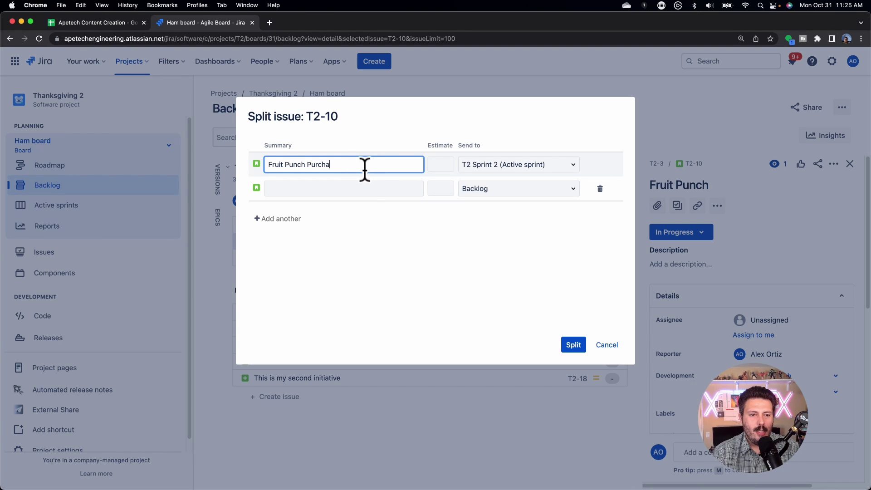
click(341, 187)
text(F)
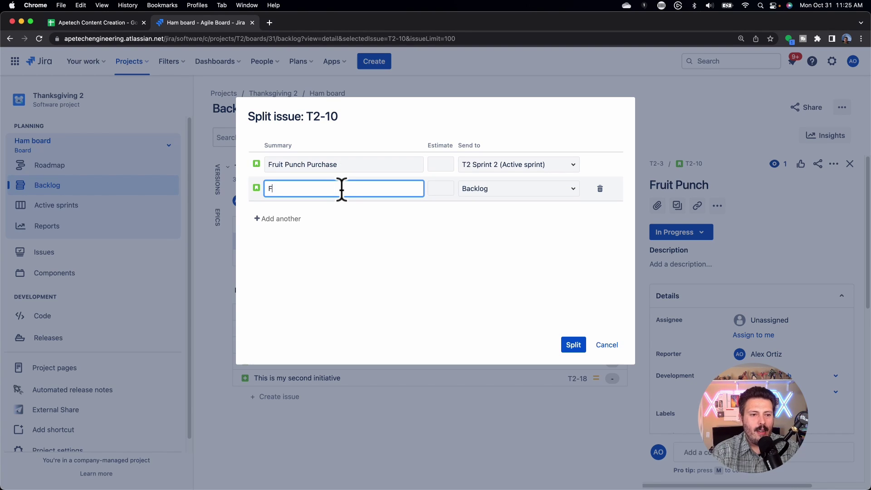
text(ruit Punch )
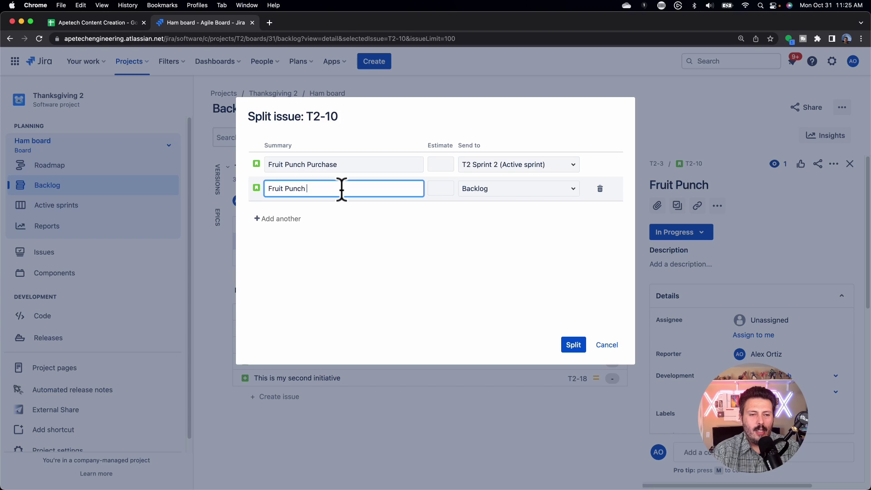
text(Serve)
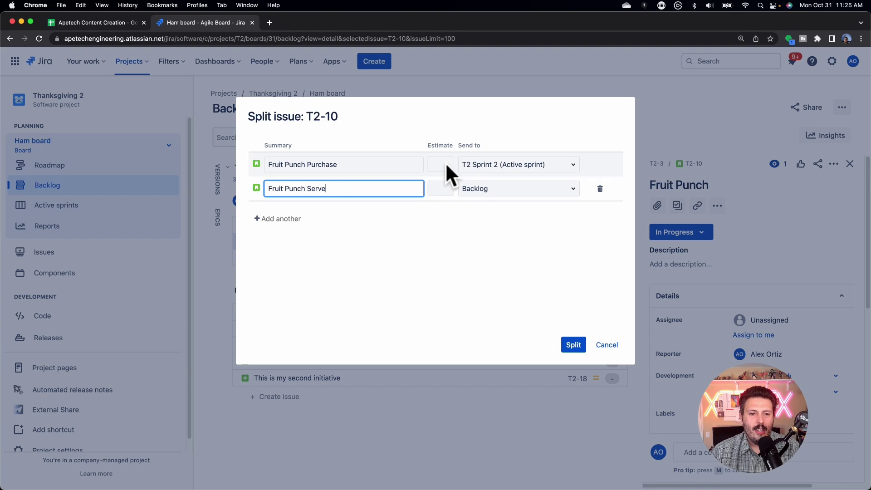
click(442, 163)
Give Purchase estimate 5 and Serve estimate 3, then submit the split.
click(442, 163)
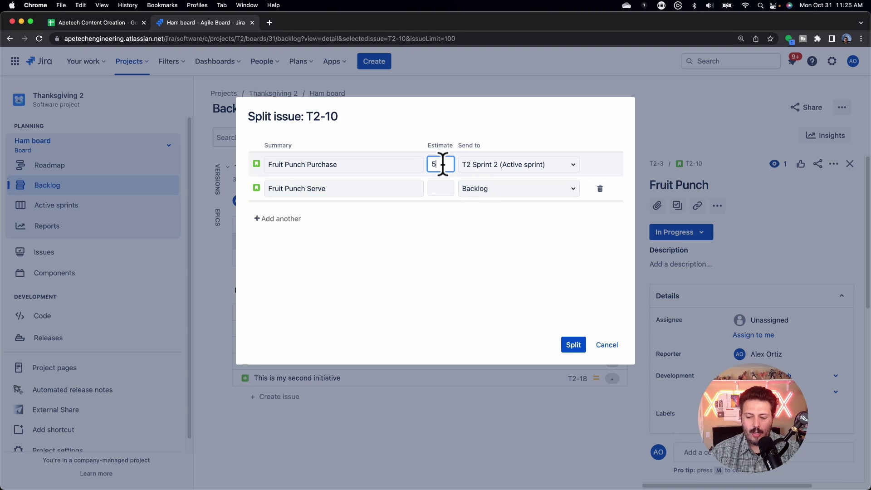
click(448, 184)
click(442, 190)
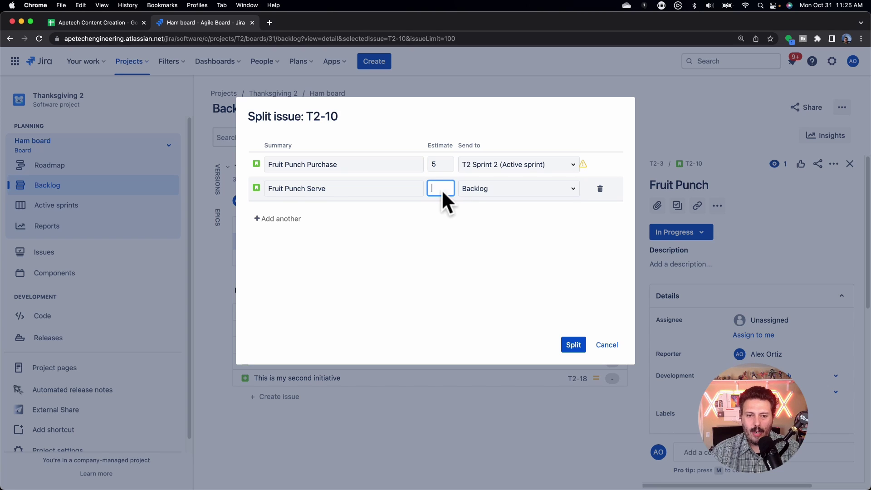
text(3)
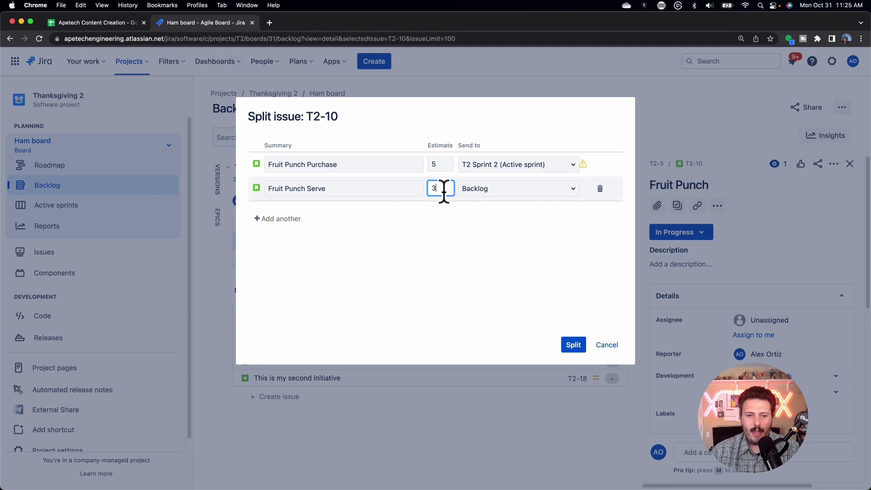
click(573, 346)
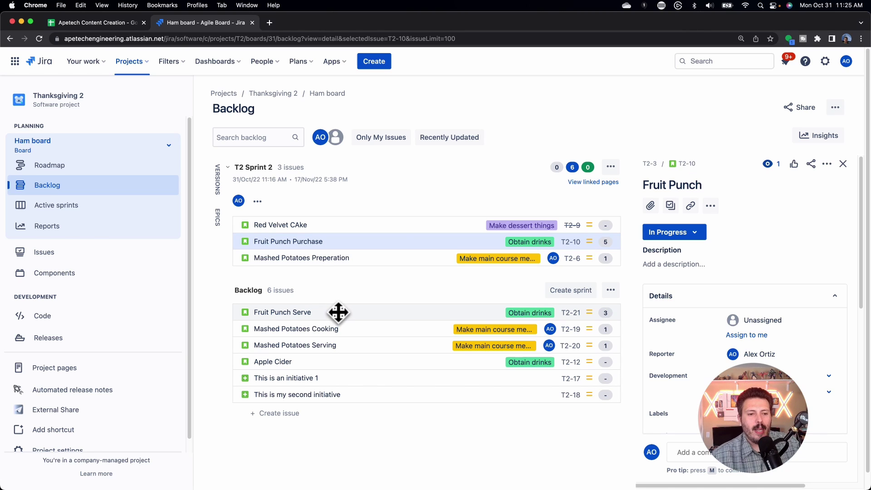
On the T2 Sprint 2 board, move Fruit Punch Purchase from In Progress to Done.
click(98, 205)
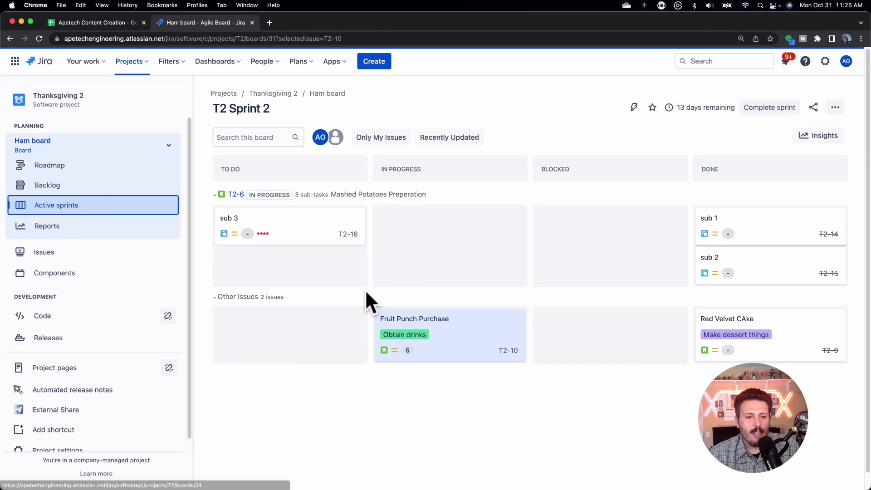
drag(450, 333, 766, 336)
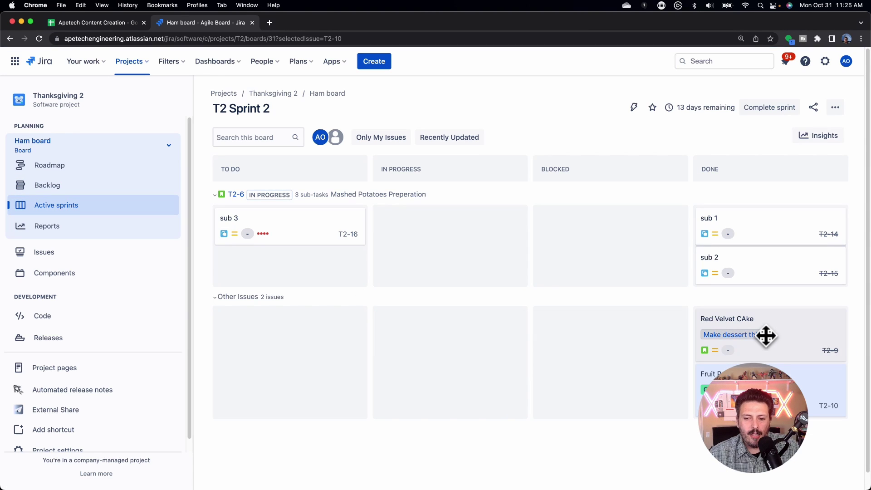